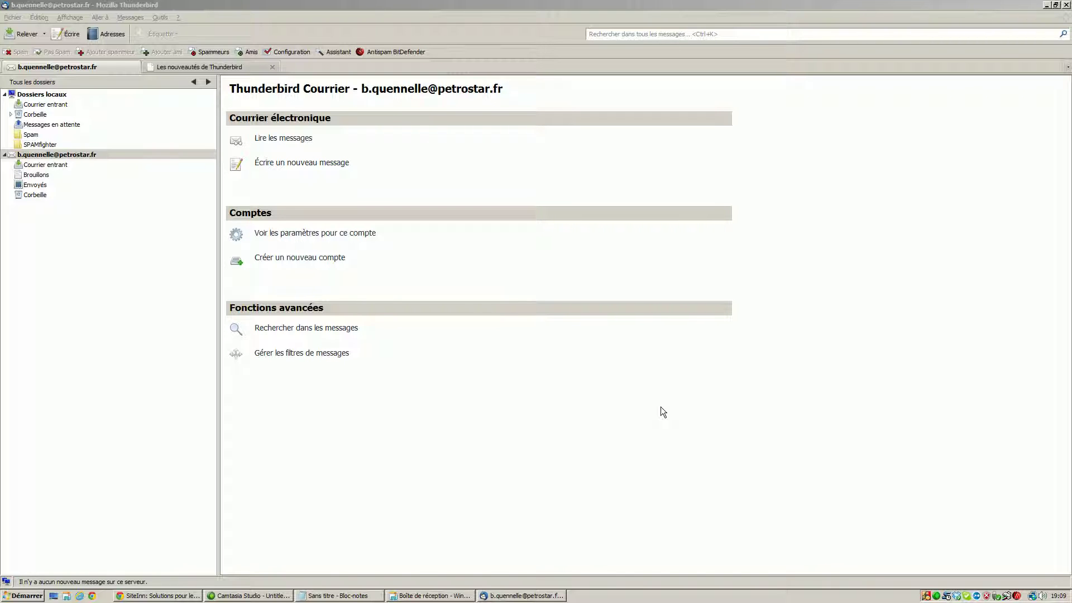
Bring the Thunderbird window showing the mail account's overview page to the front.
click(469, 5)
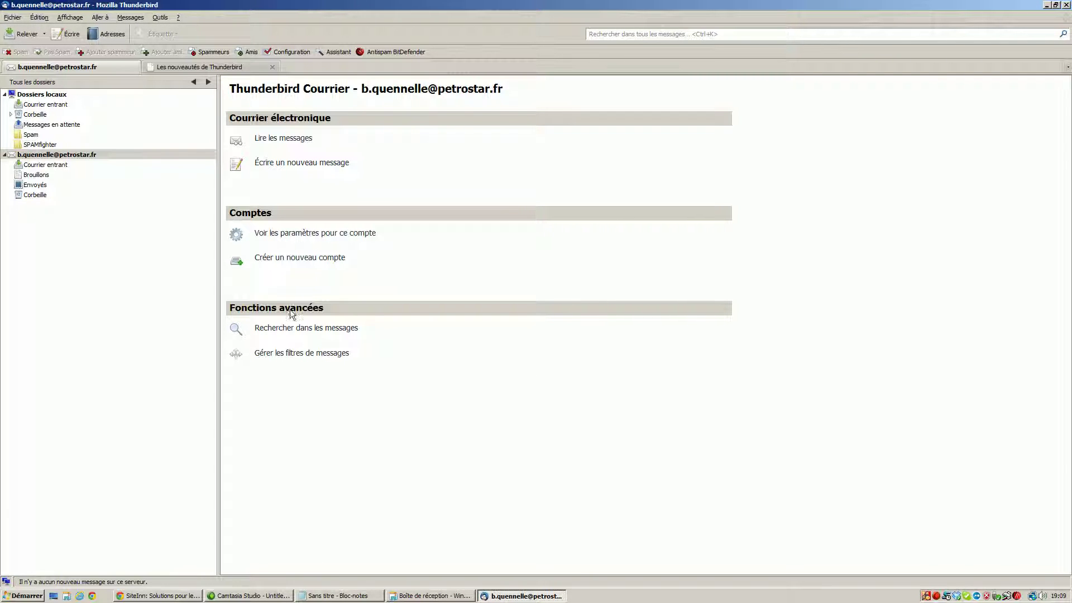
Open Tools > Account Settings on the Outgoing Server (SMTP) page.
click(162, 17)
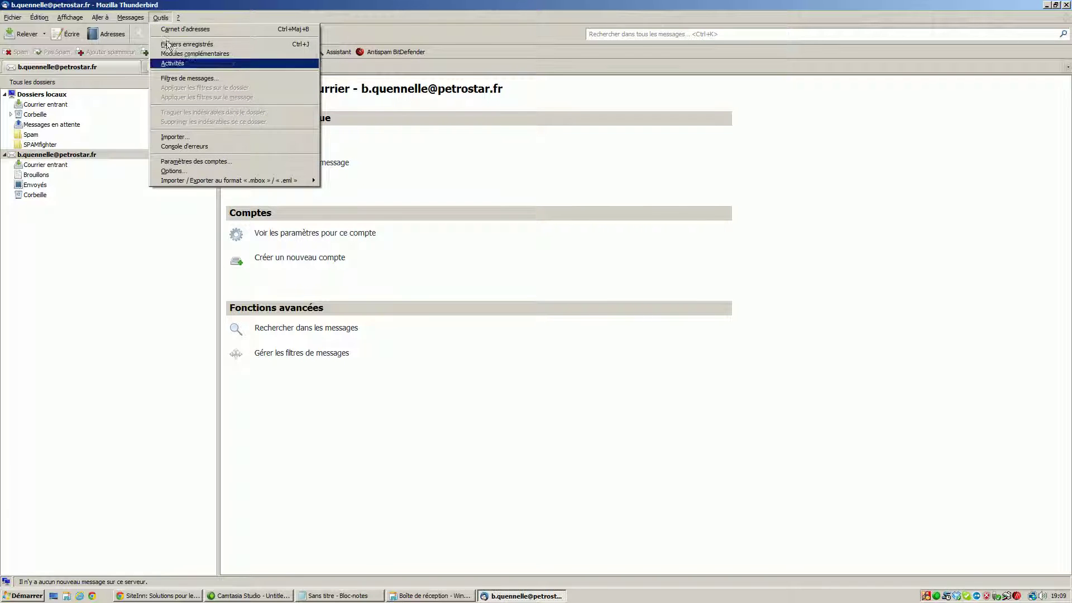
click(197, 162)
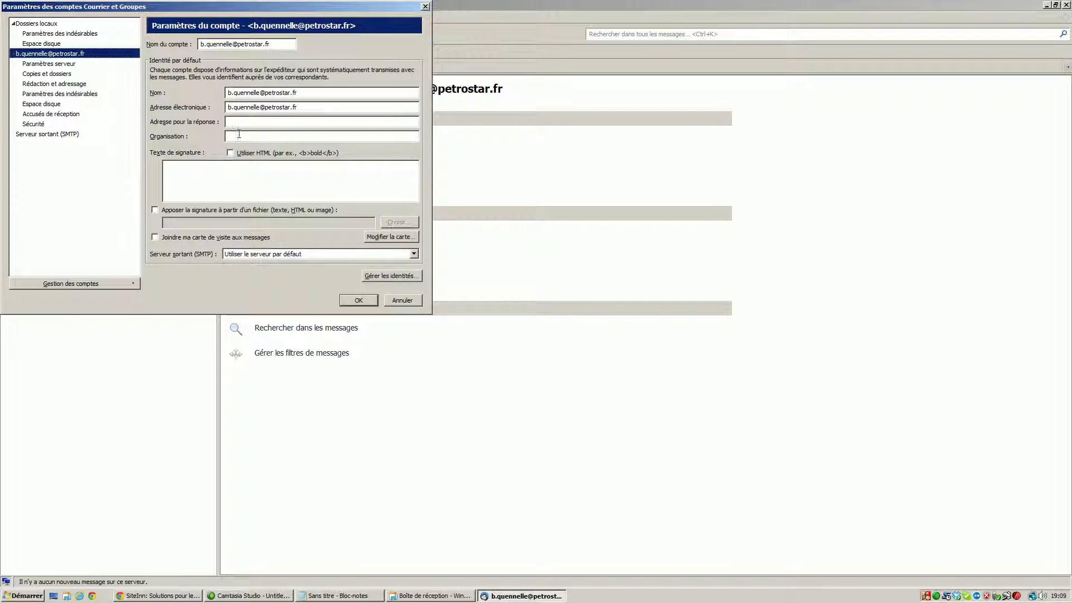
click(44, 134)
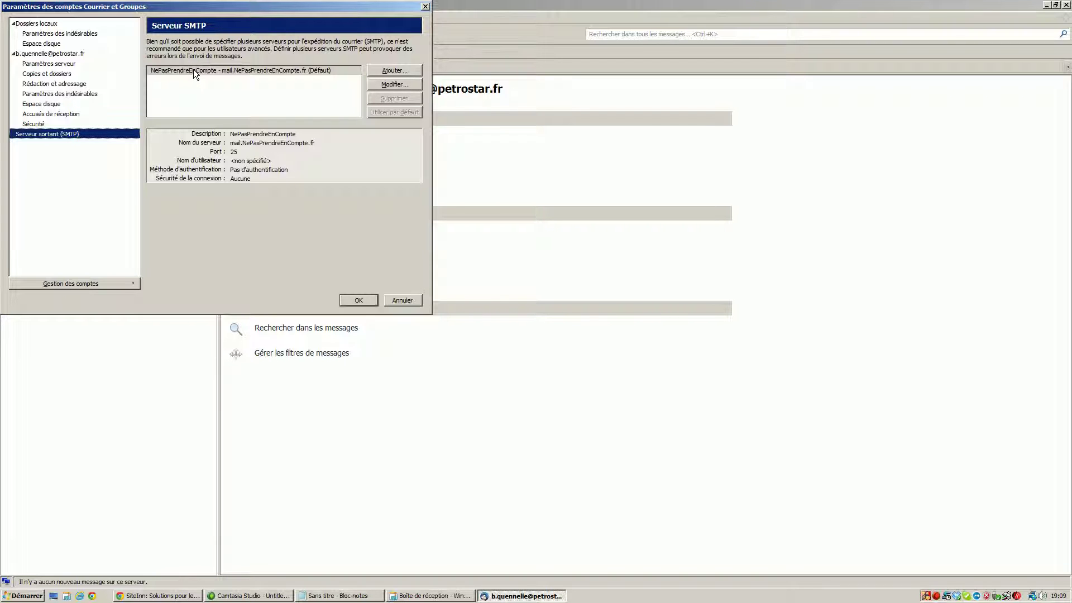
Add a new outgoing server with description and server name mail.petrostar.fr.
click(389, 70)
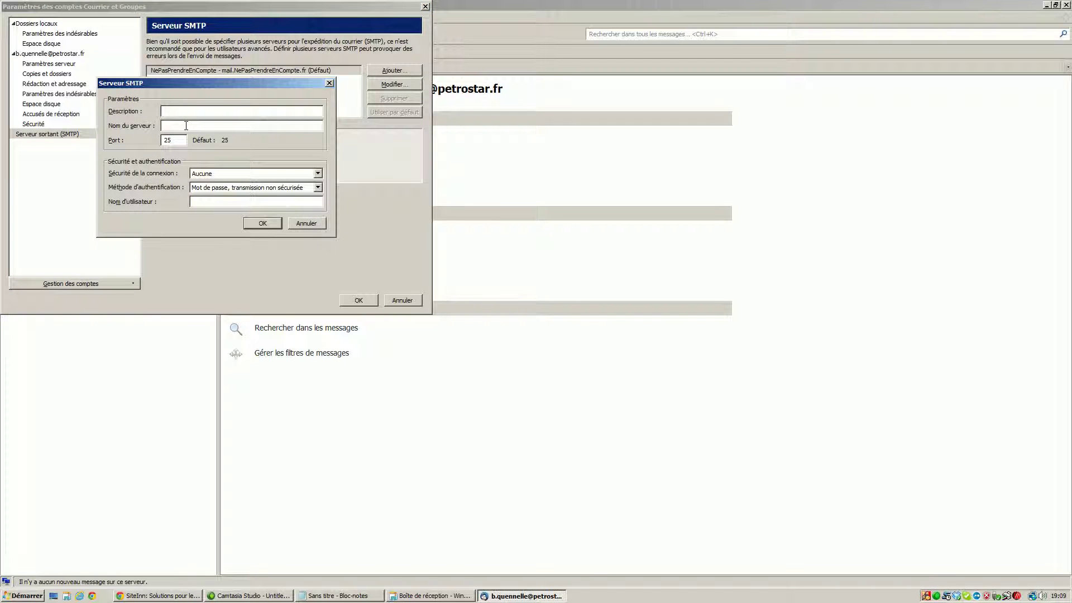
text(mail.petrostar.fr)
click(186, 126)
text(il.petrostar.fr)
key(Home)
text(ma)
Keep connection security at none and choose unsecured password authentication.
click(234, 172)
click(230, 183)
click(225, 187)
click(225, 186)
click(225, 187)
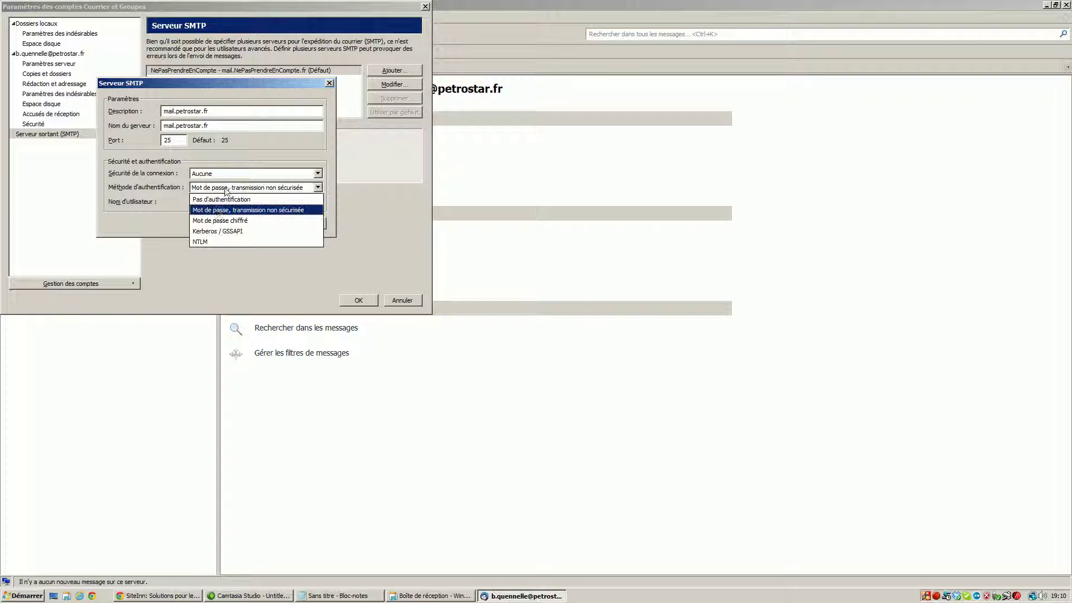
click(223, 210)
Enter the account's SMTP username and save the new server.
click(219, 201)
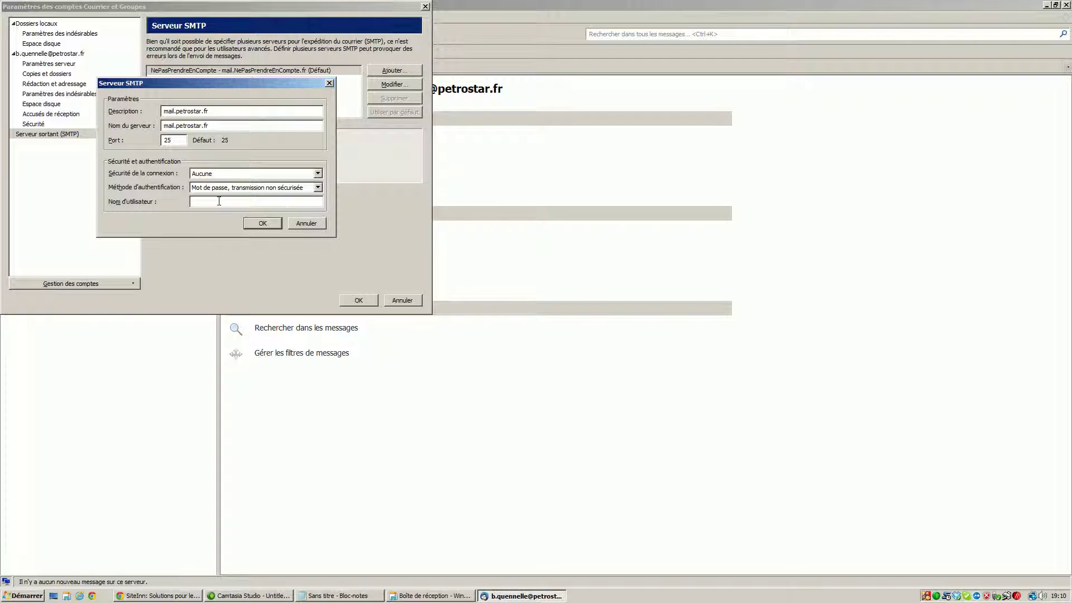
key(BackSpace)
key(BackSpace)
key(BackSpace)
key(BackSpace)
key(Home)
key(Right)
key(End)
key(Left)
key(Left)
key(Left)
click(269, 226)
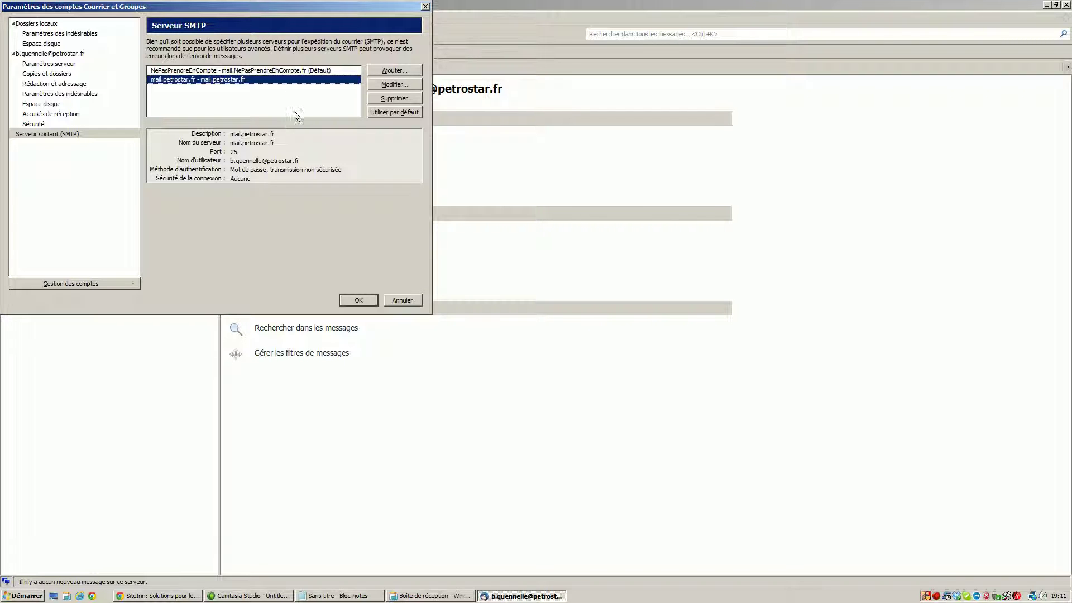
Set mail.petrostar.fr as the default outgoing server and close the account settings.
click(377, 111)
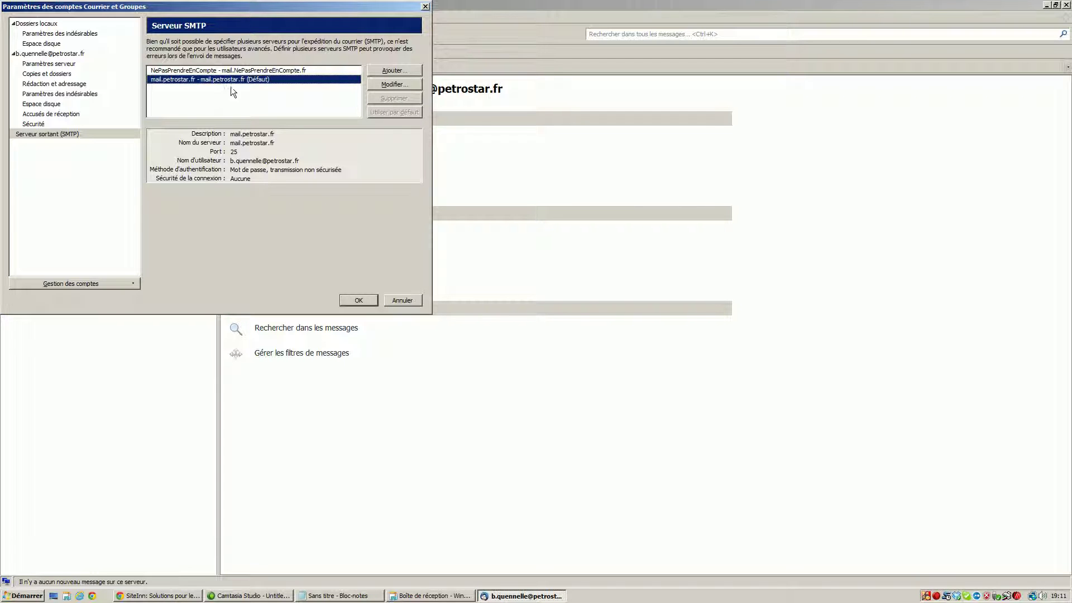
click(373, 303)
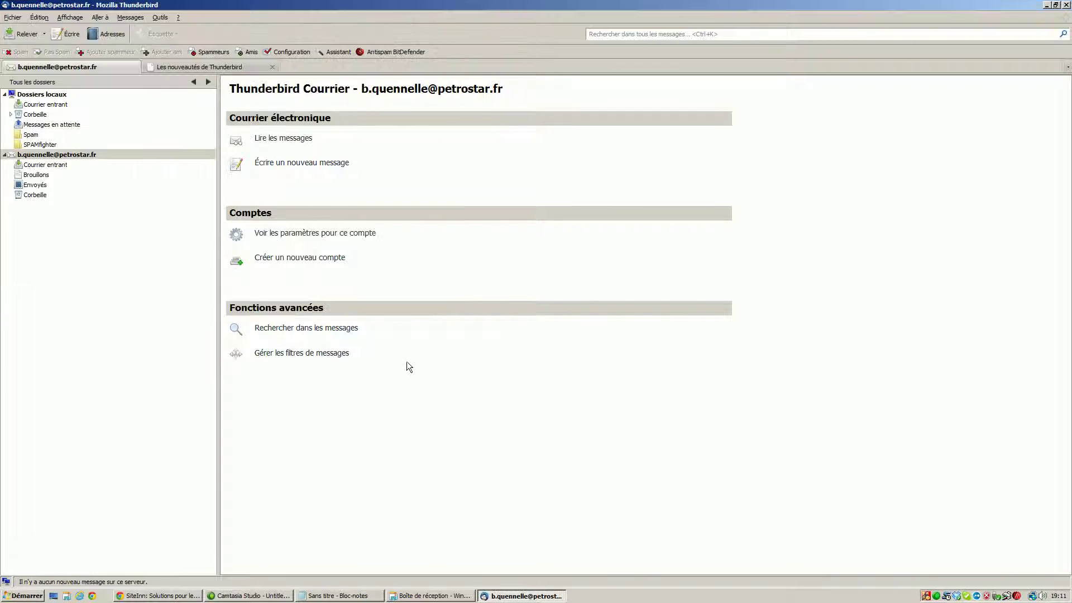
Quit Thunderbird and relaunch it by running thunderbird from the Run dialog.
click(5, 19)
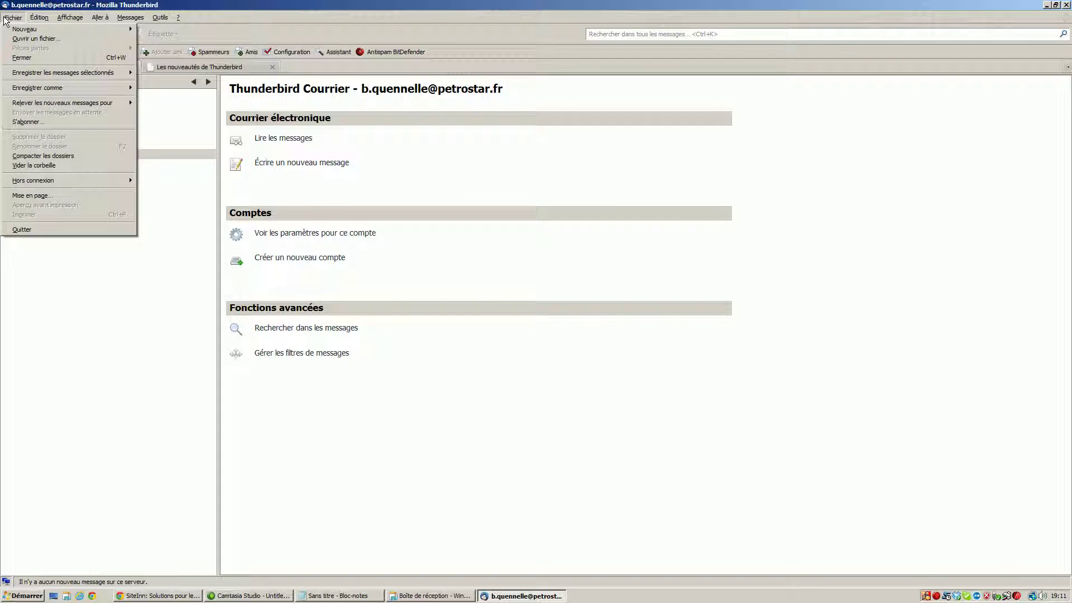
click(42, 231)
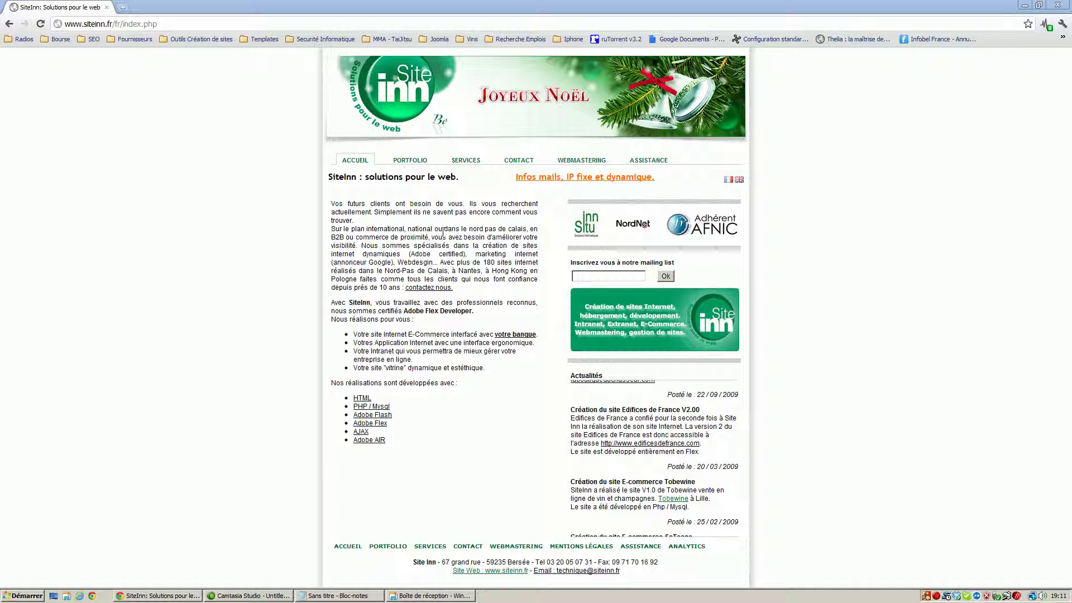
click(26, 596)
click(53, 555)
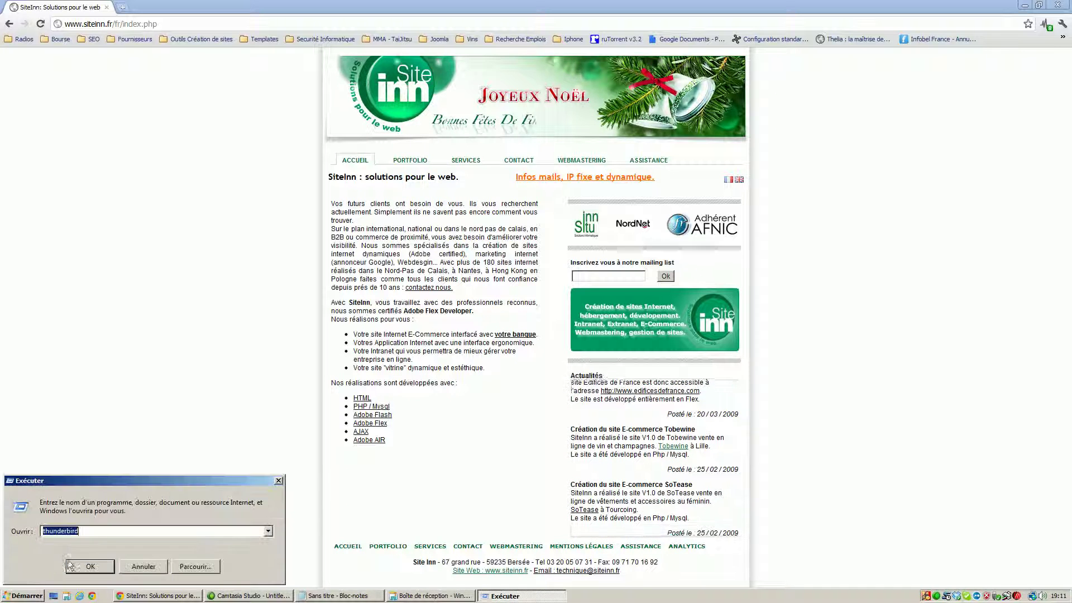
key(Return)
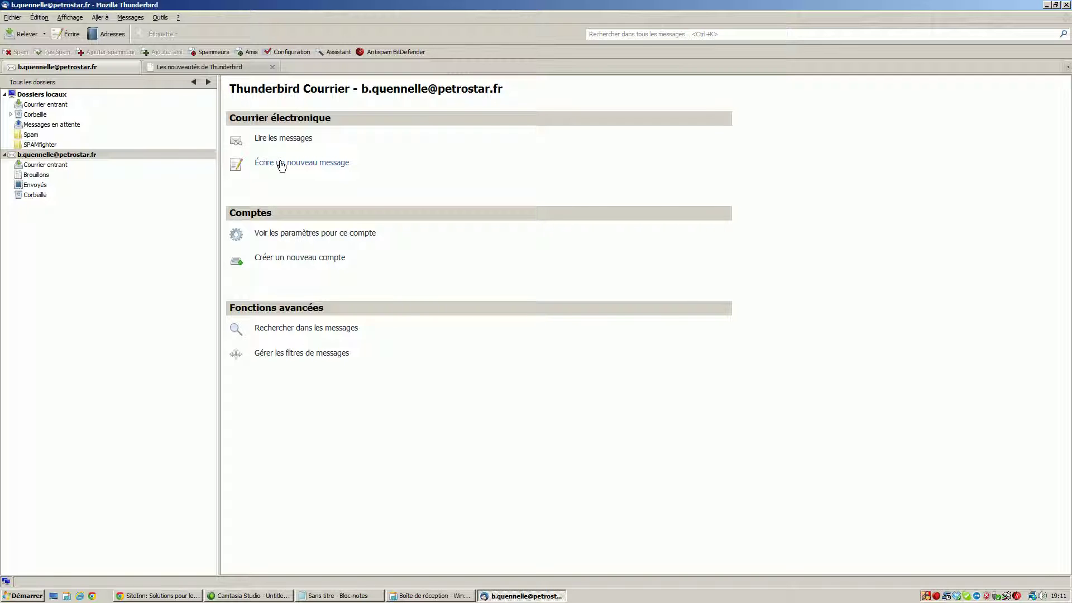
Send a new message to the Gmail test address with subject 'test de mail' and body 'test'.
click(12, 17)
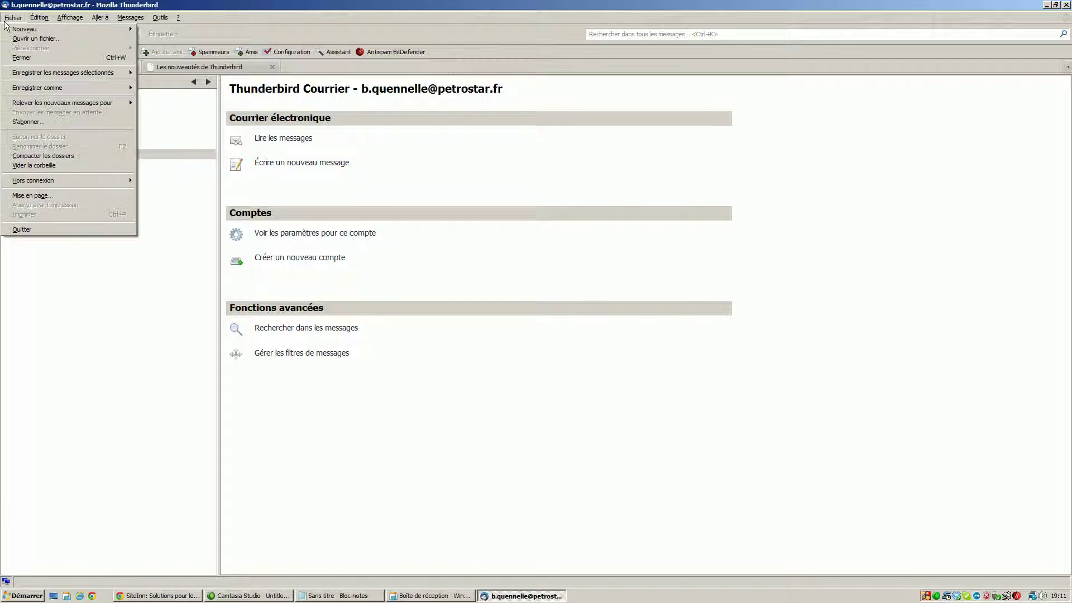
mouse_move(82, 33)
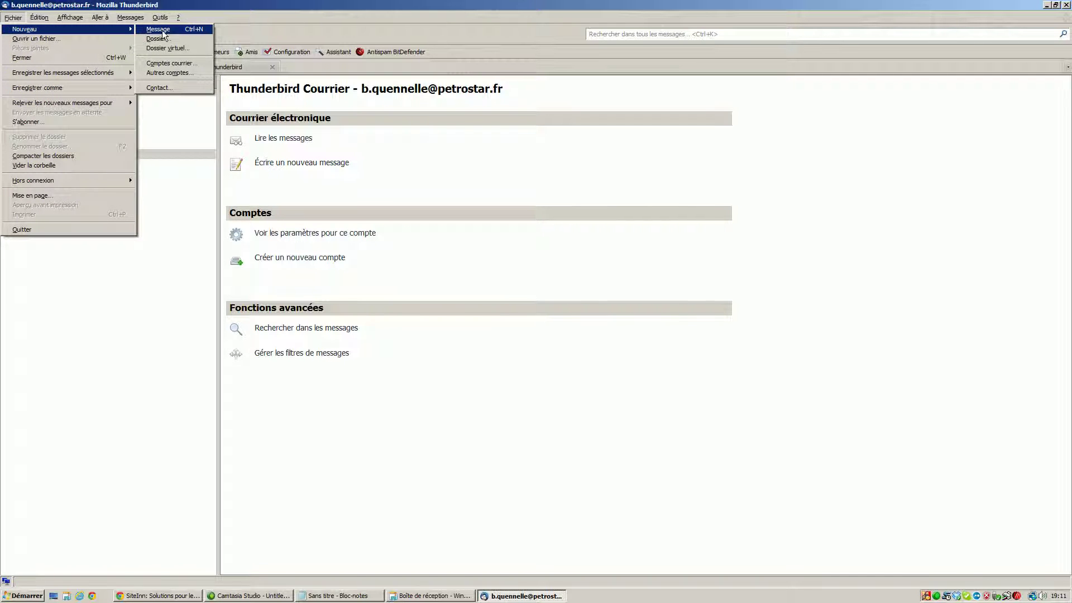
click(457, 170)
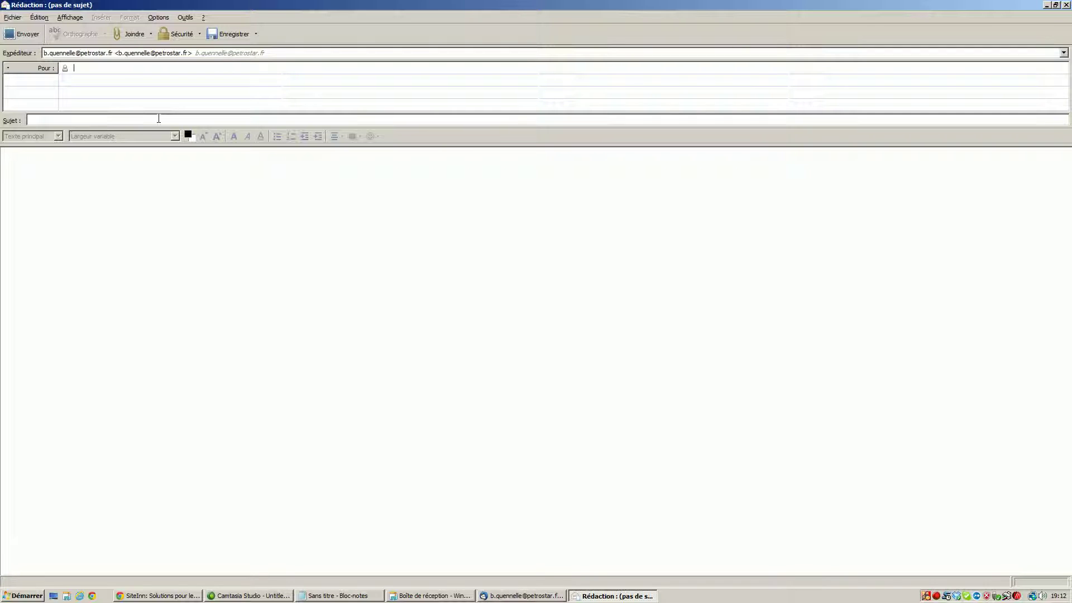
click(88, 120)
text(est)
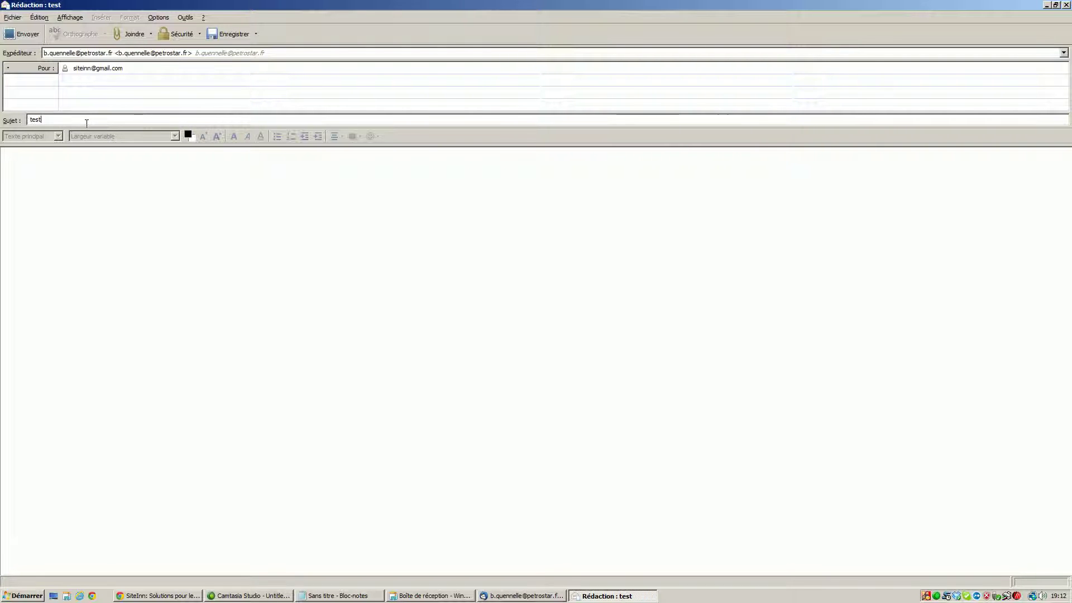
text( de mail)
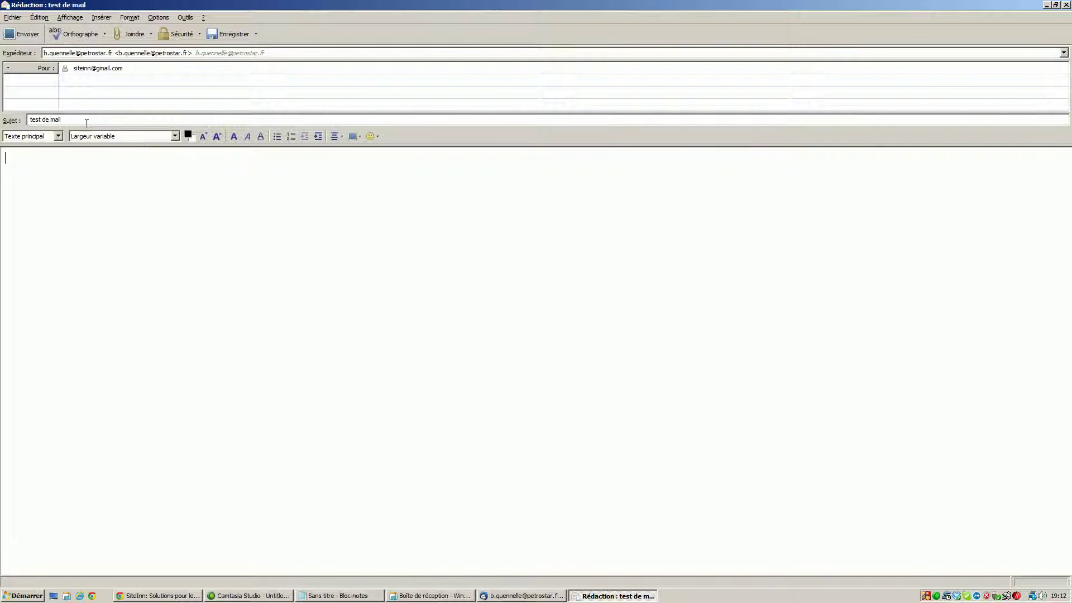
text(test)
click(35, 37)
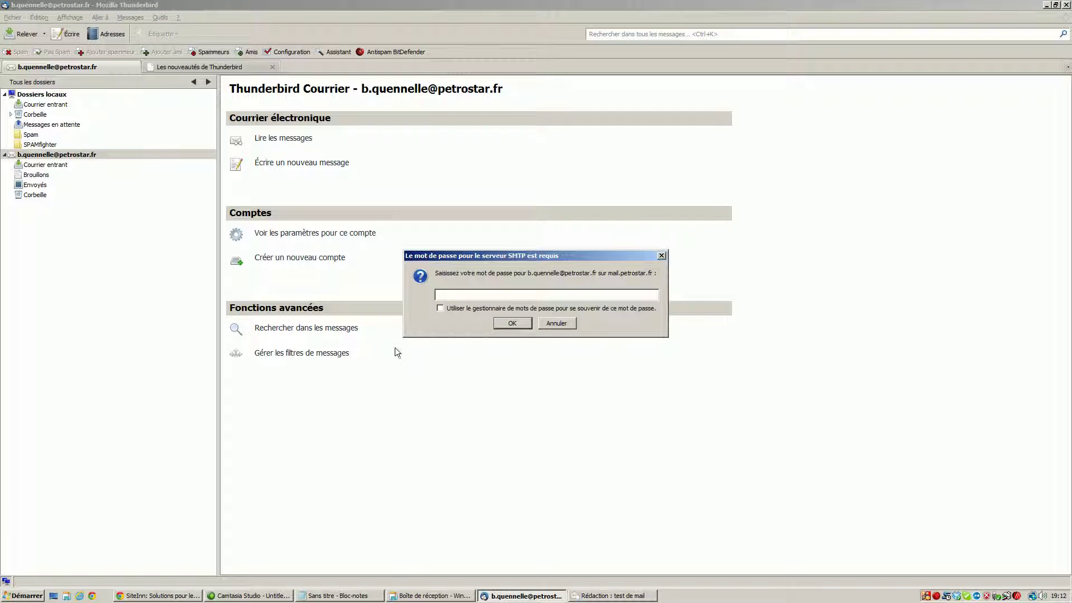
Paste the SMTP password into the prompt and confirm it.
click(443, 296)
key(ctrl+v)
click(512, 323)
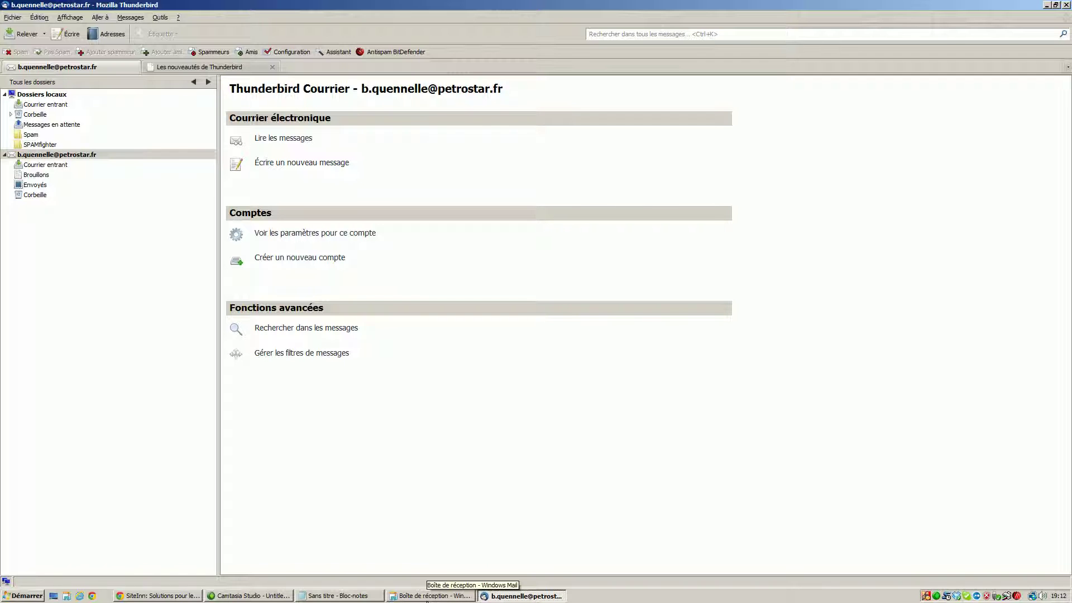
In Windows Mail, fetch new mail and select the arrived test message, then return to Thunderbird.
click(429, 597)
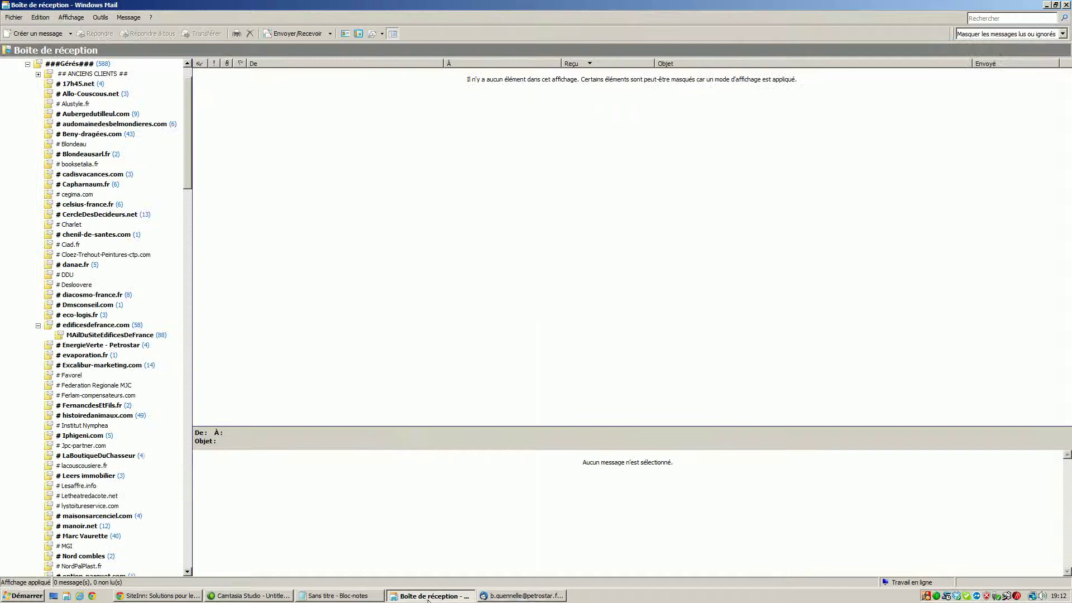
click(313, 35)
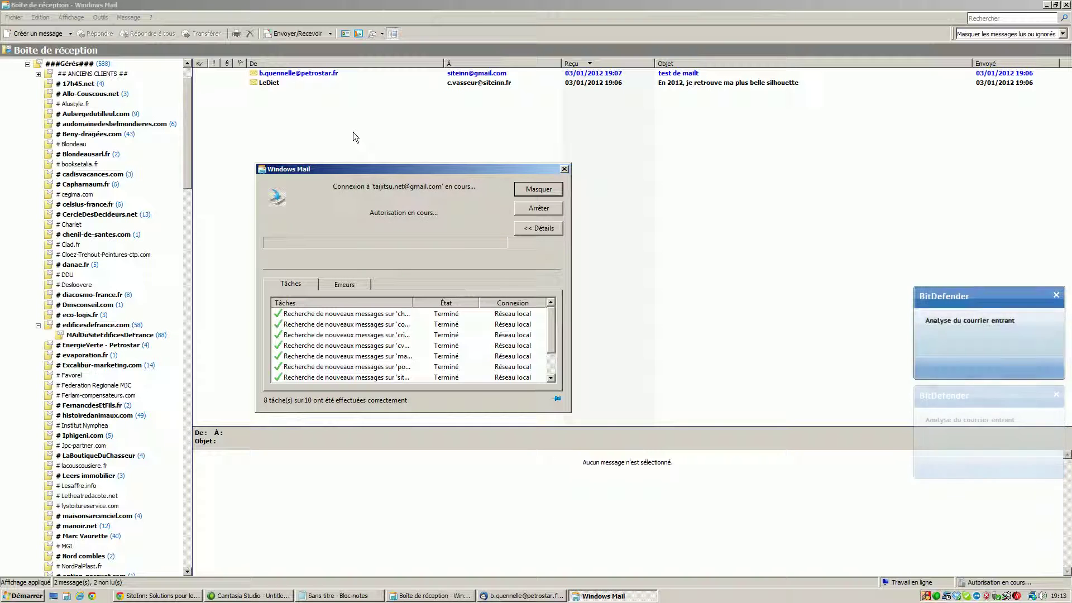
click(279, 89)
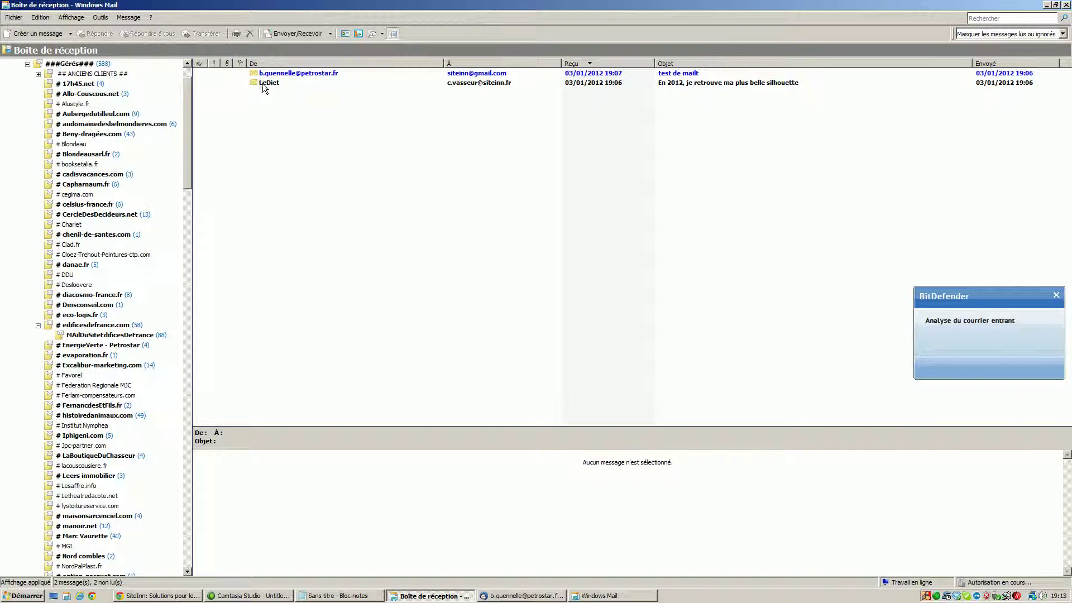
click(273, 84)
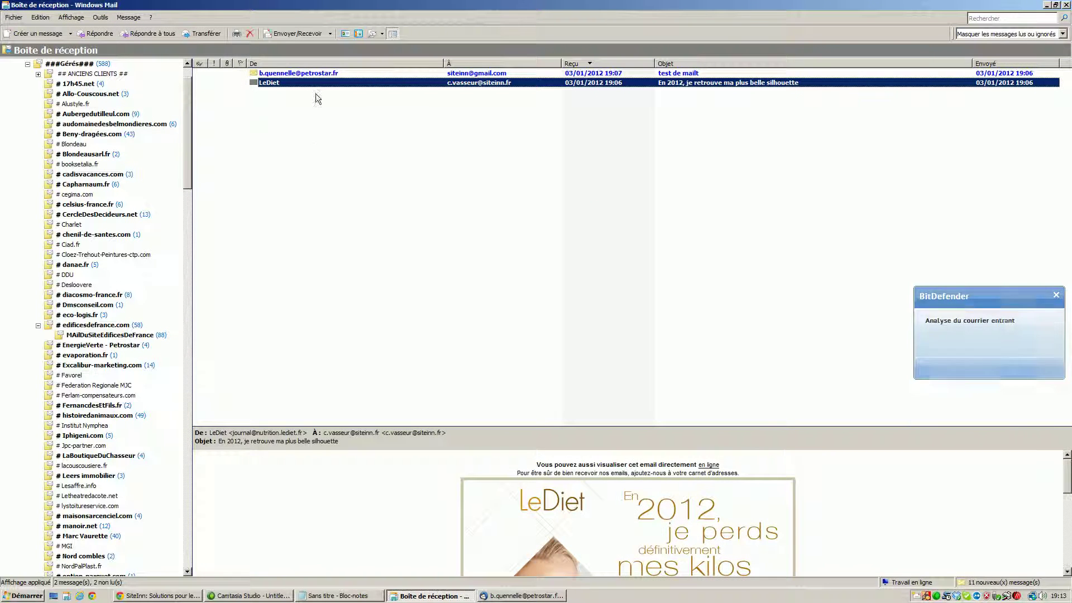
key(Up)
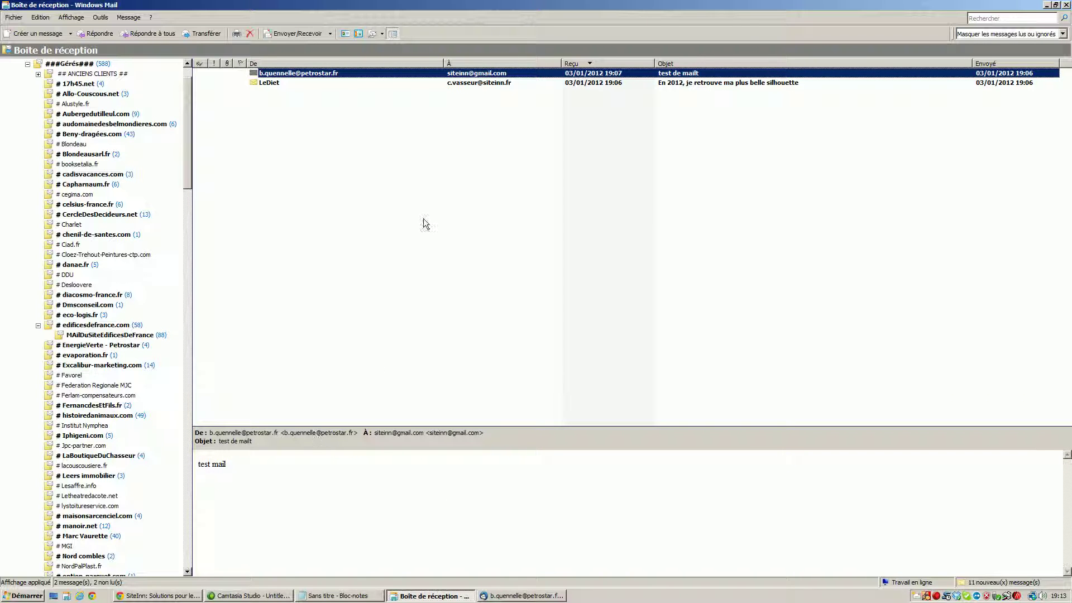
click(550, 595)
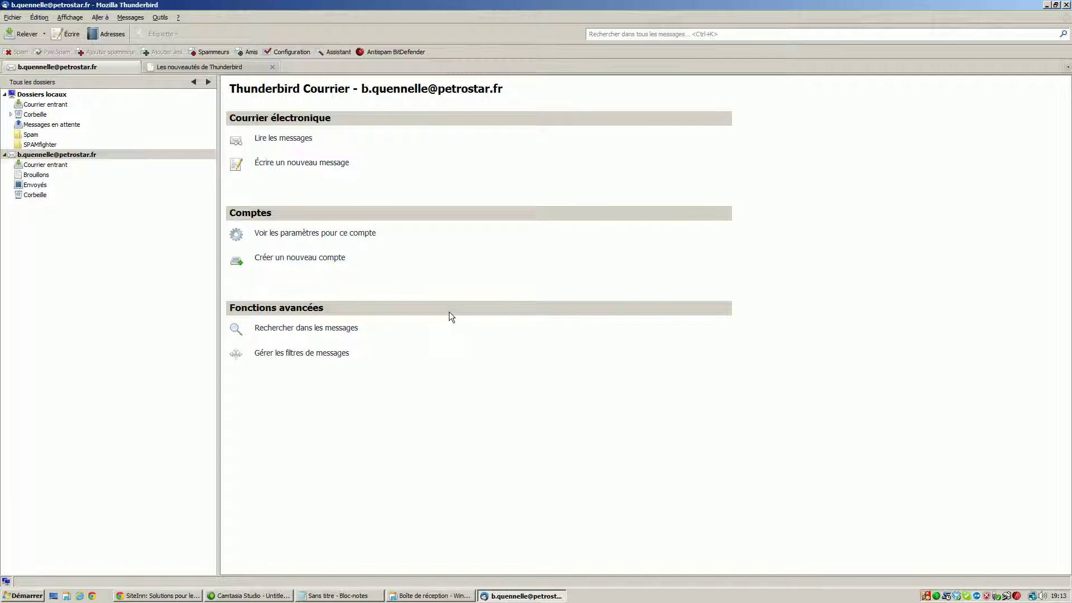
right_click(939, 598)
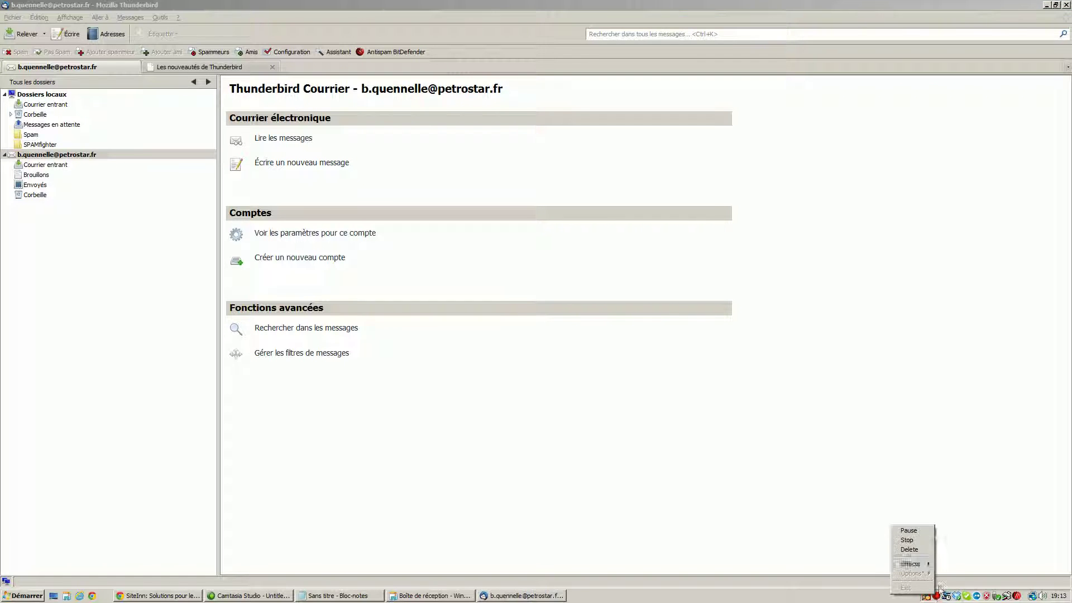